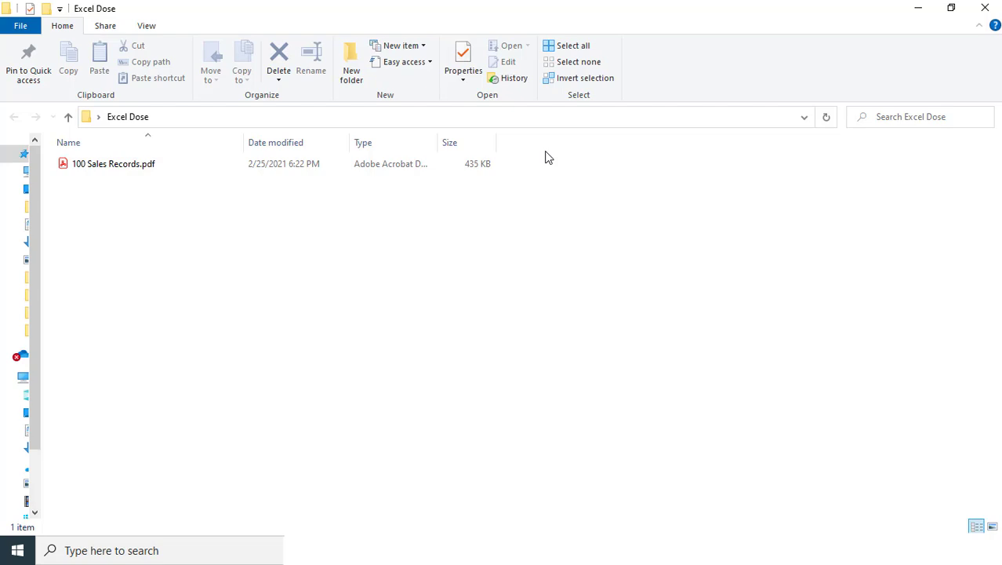
Select 100 Sales Records.pdf in the Excel Dose folder
click(118, 166)
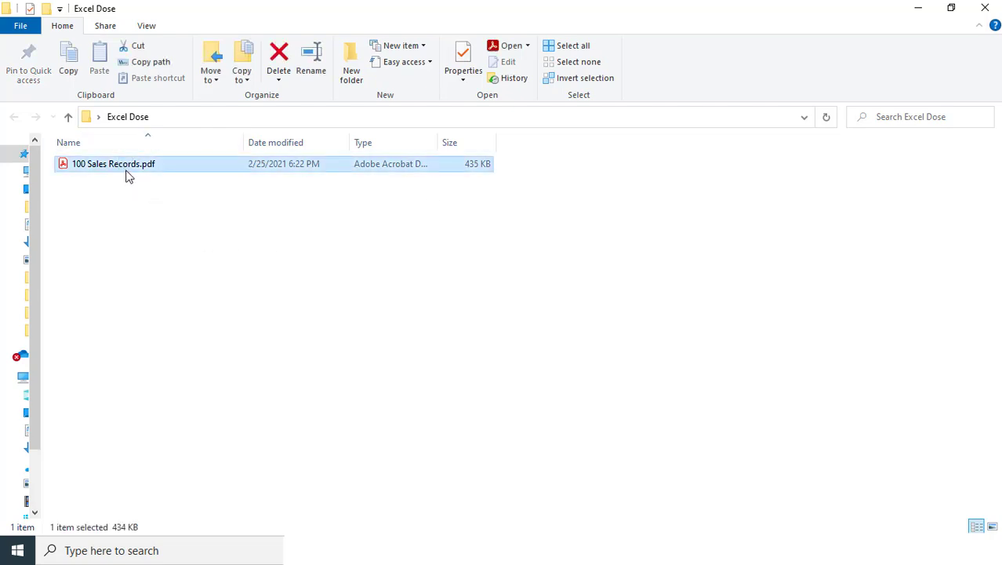
Copy the PDF table from the Country header through Sao Tome and Principe into Excel's A1
double_click(125, 174)
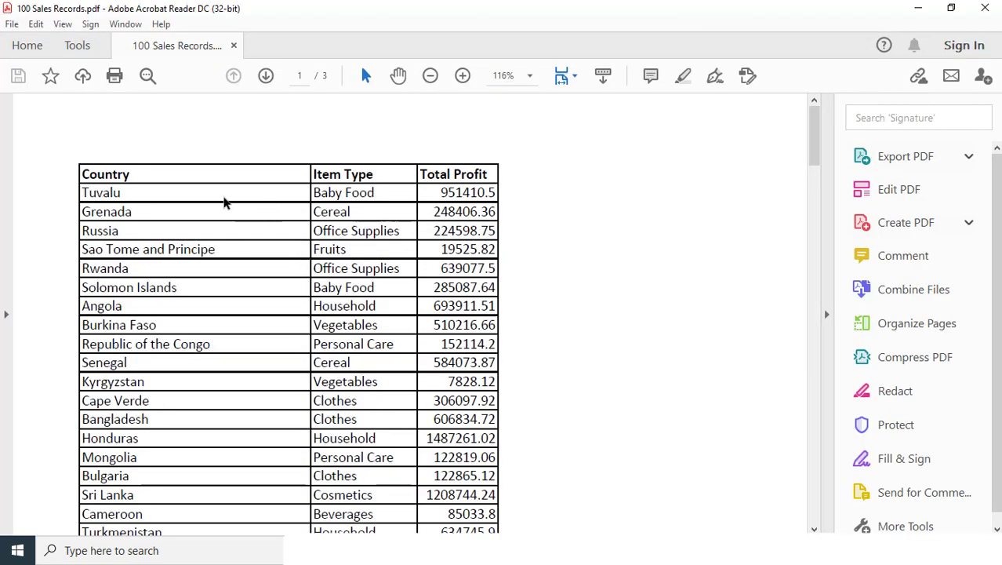
drag(131, 174, 399, 269)
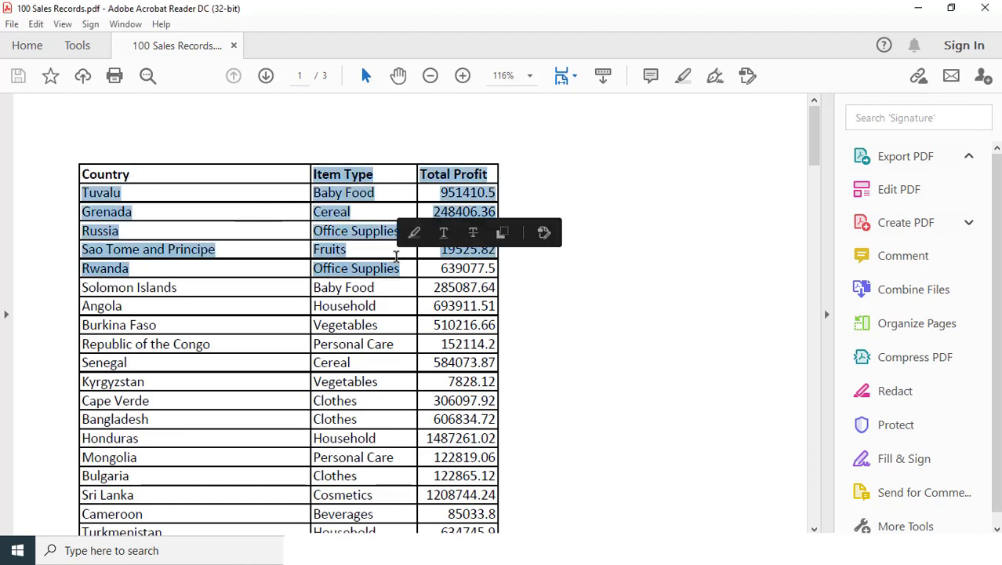
drag(81, 176, 466, 249)
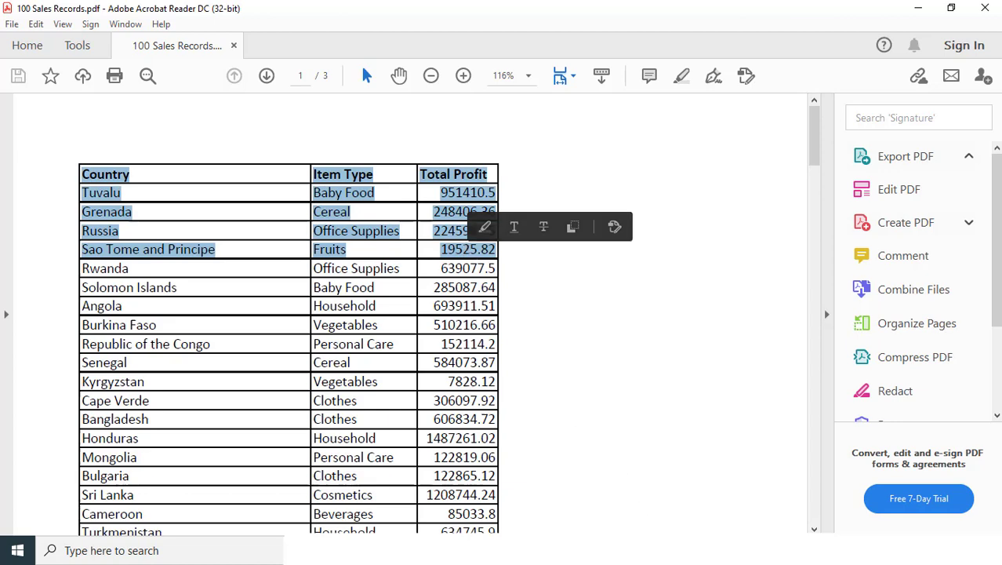
key(alt+Tab)
text(Country Item Type Total Profit Tuvalu Baby Food 951410.5 Grenada Cereal 248406.4 Russia Office Supplies 224598.8 Sao Tome and Principe Fruits 19525.82)
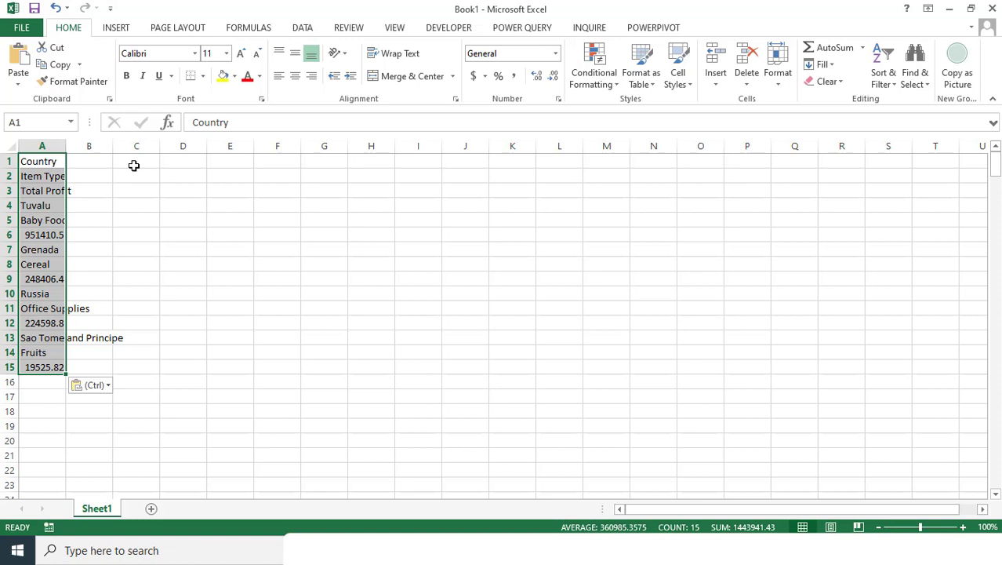
Clear the single-column paste from A1:A15 and switch back to File Explorer
key(Delete)
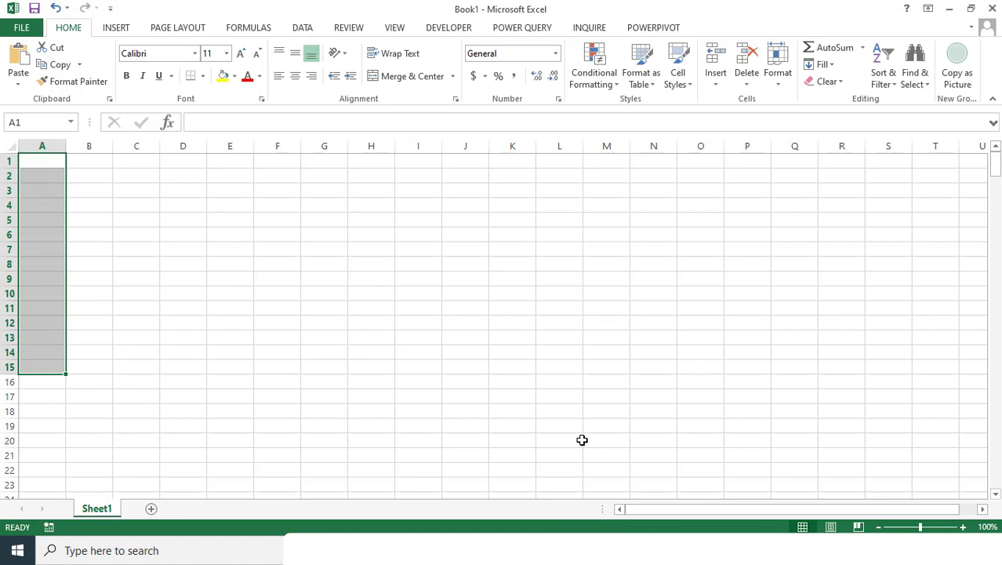
key(alt+Tab)
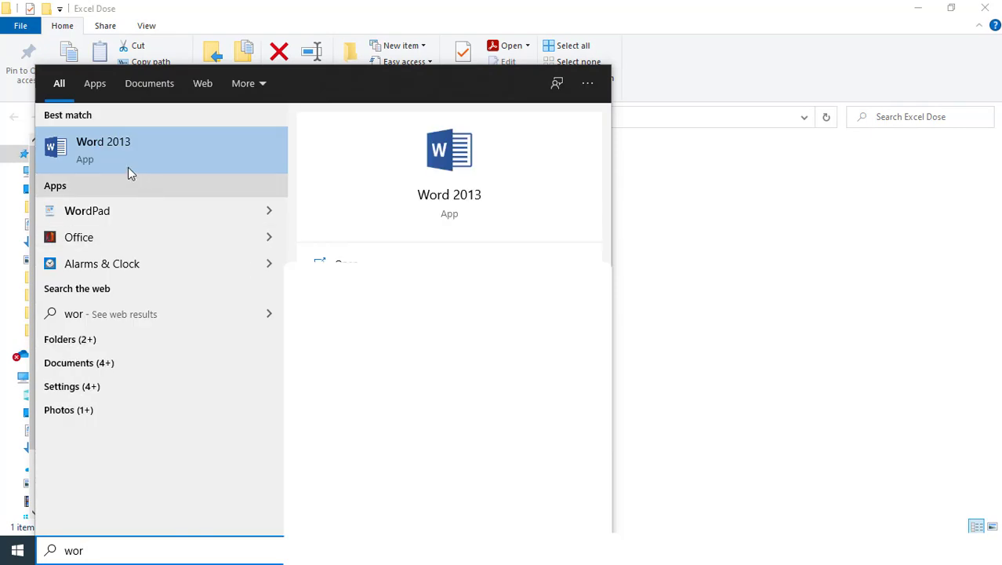
Launch Word 2013 from the 'wor' search result and drag the sales PDF toward it
click(106, 160)
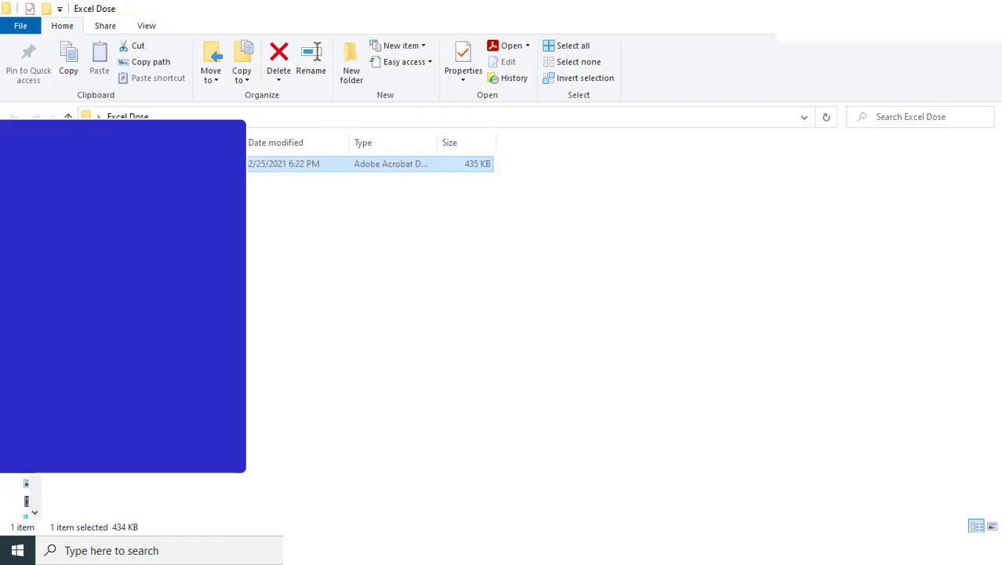
drag(100, 173, 371, 209)
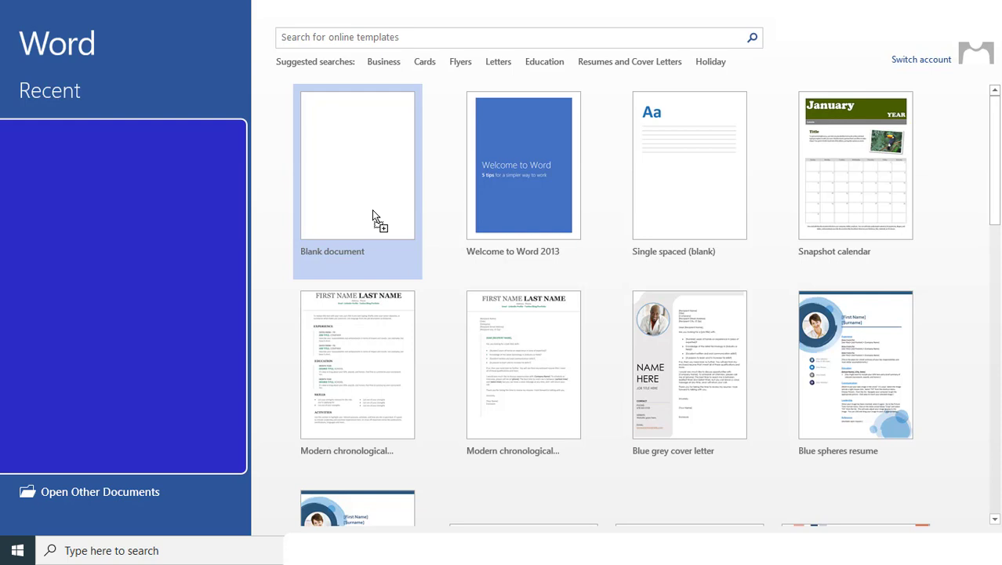
Drop 100 Sales Records.pdf onto Word and confirm converting it to an editable document
drag(372, 209, 372, 210)
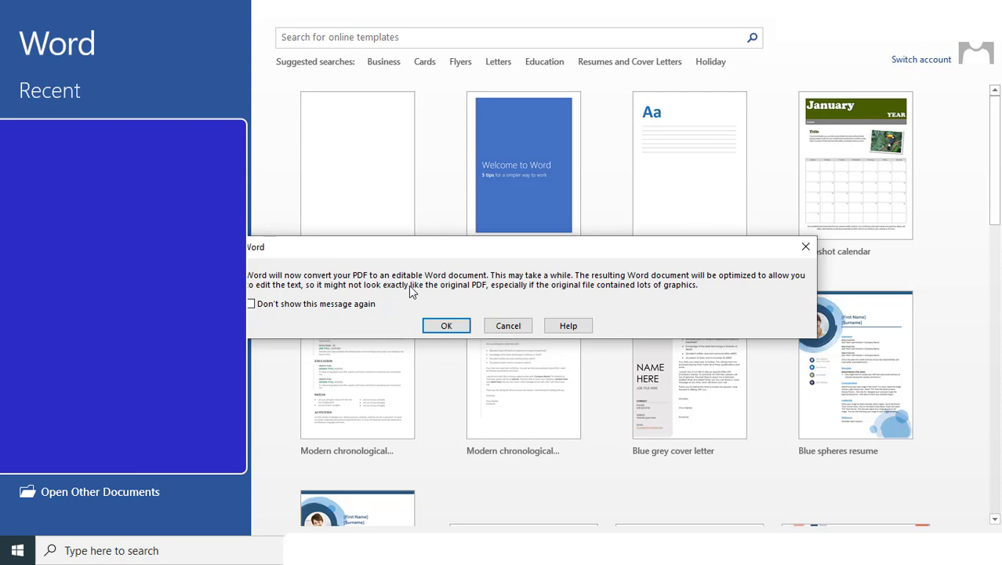
click(434, 325)
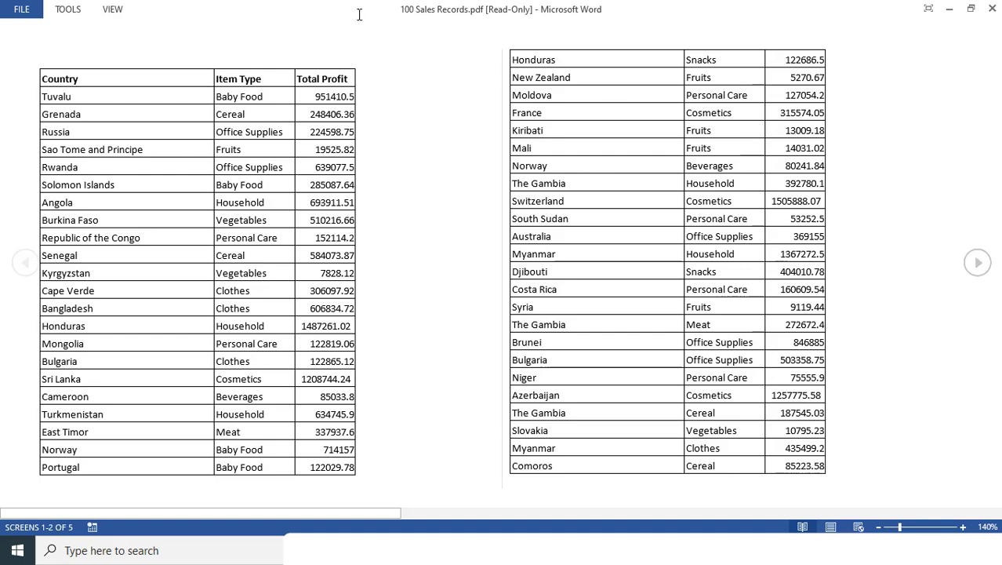
Save the converted document as 100 Sales Records.docx in the Excel Dose folder
click(22, 10)
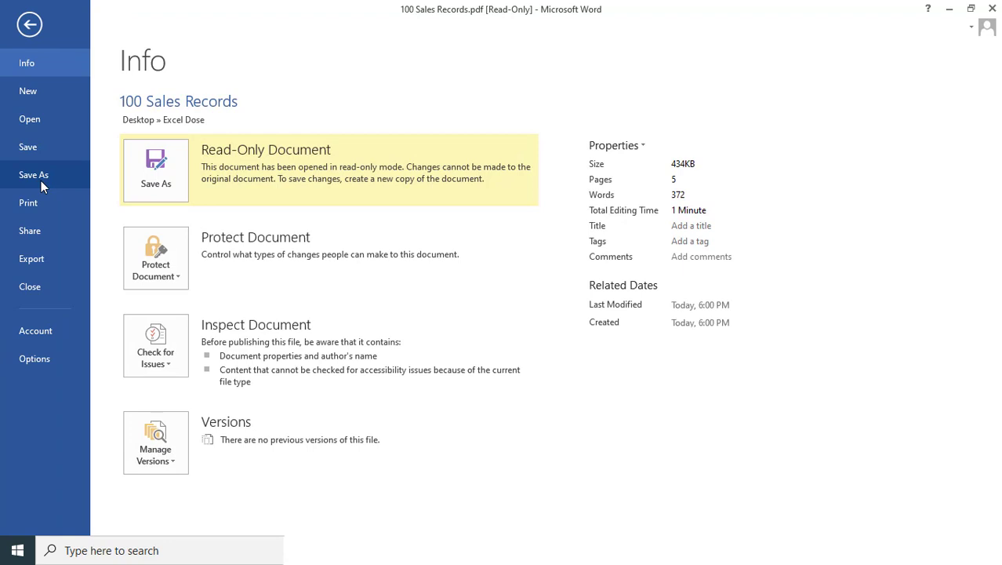
click(40, 180)
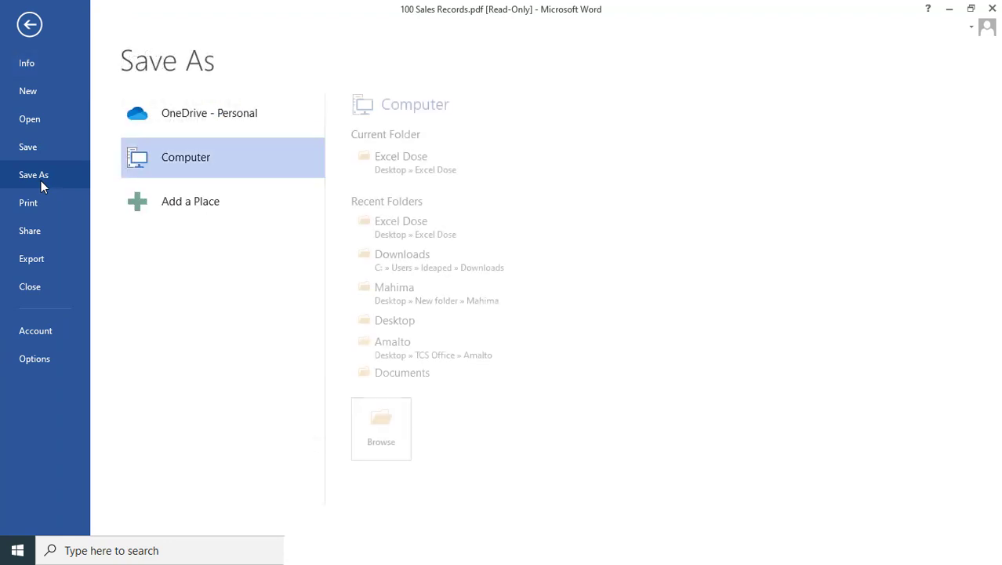
click(394, 172)
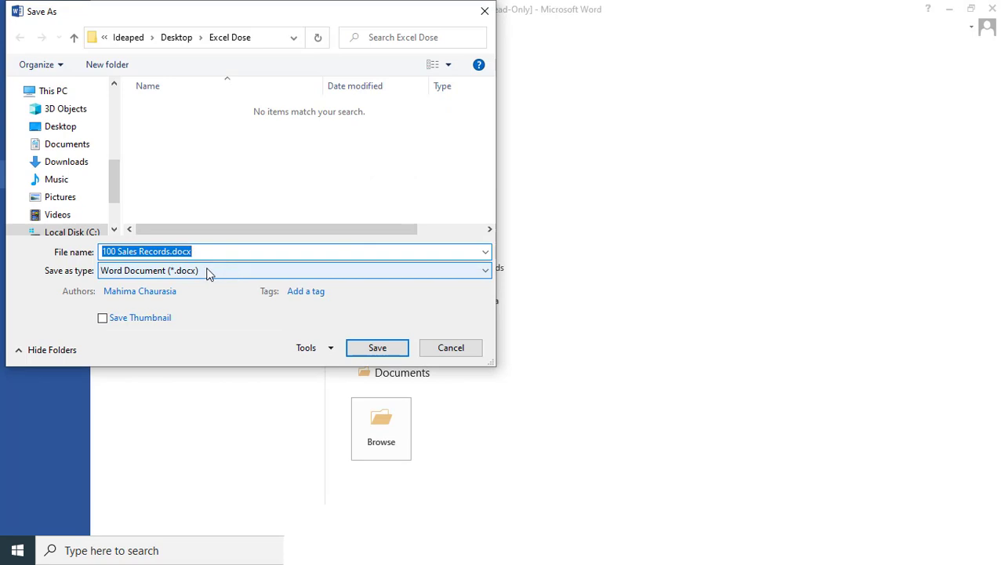
click(378, 347)
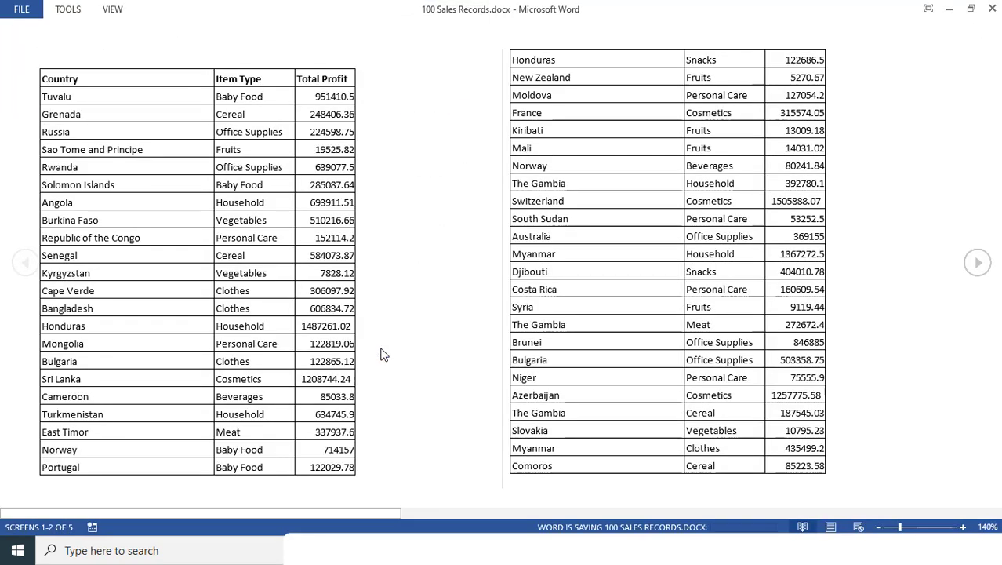
Close the converted Word document
key(alt+Tab)
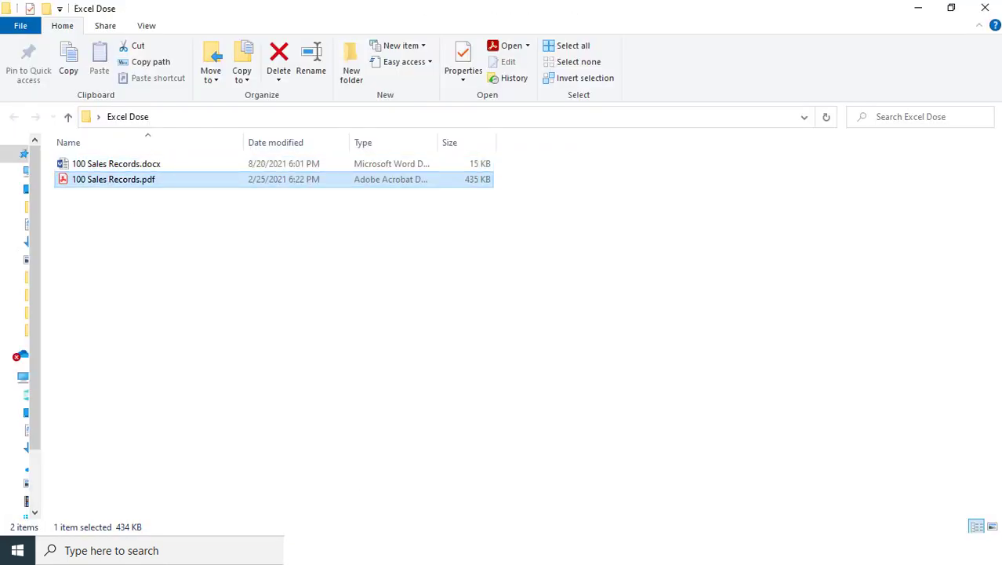
key(alt+Tab)
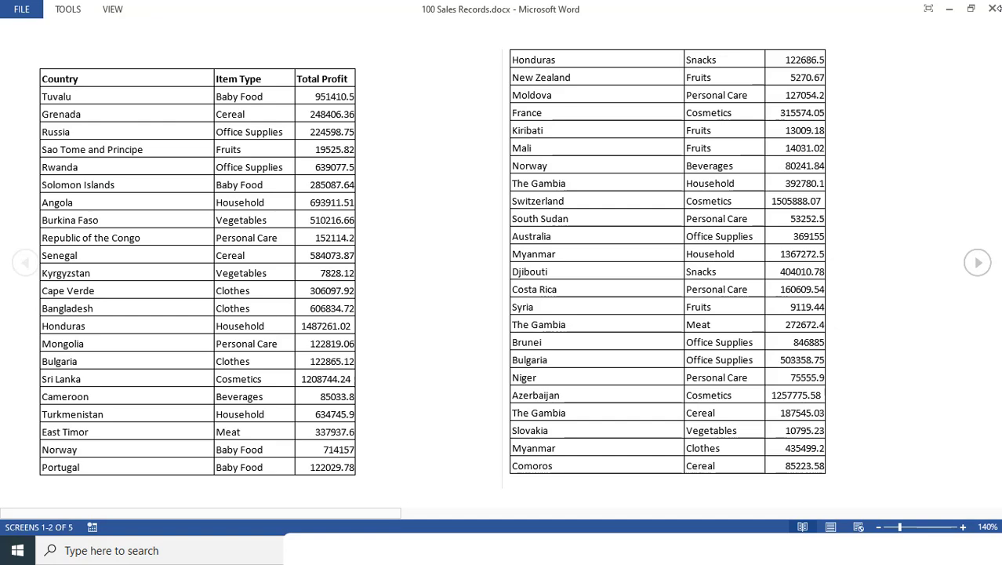
click(993, 7)
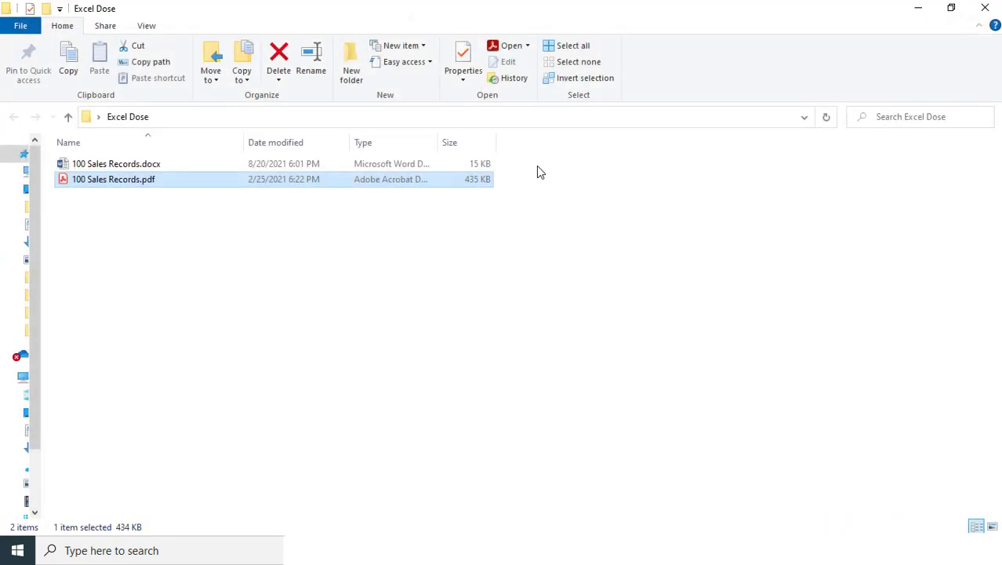
Open 100 Sales Records.docx and copy the table rows from Country through Burkina Faso
click(139, 167)
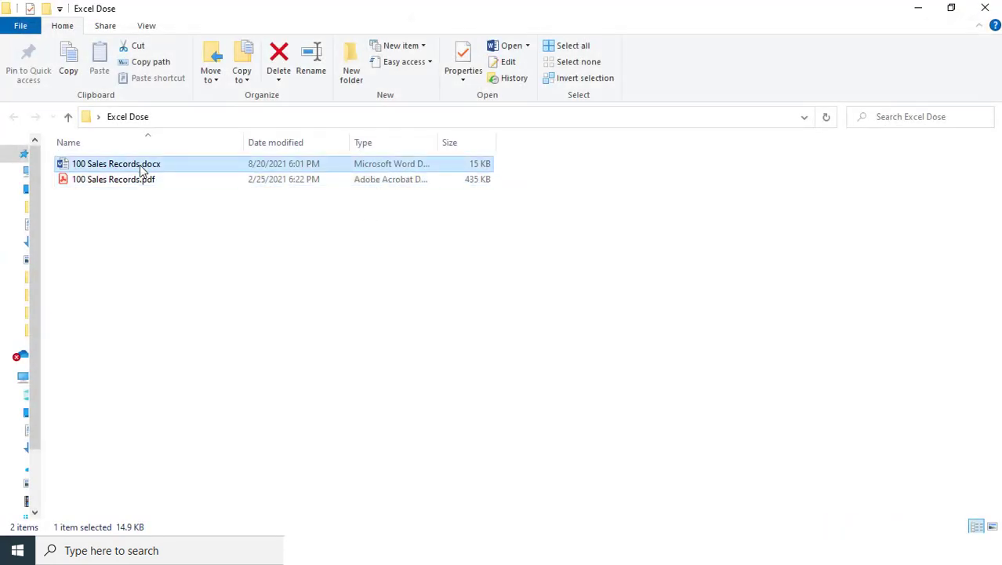
double_click(140, 167)
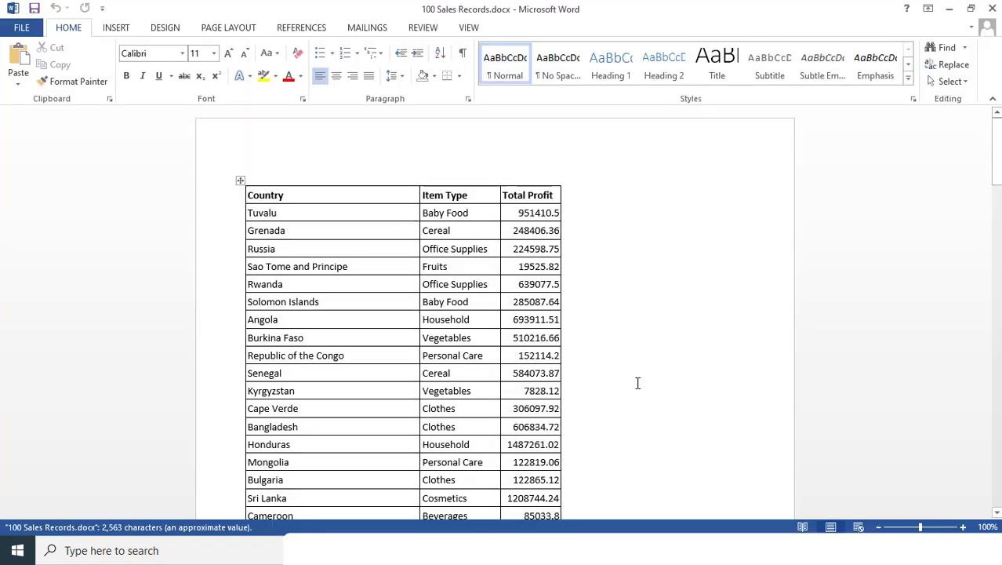
shift+click(575, 343)
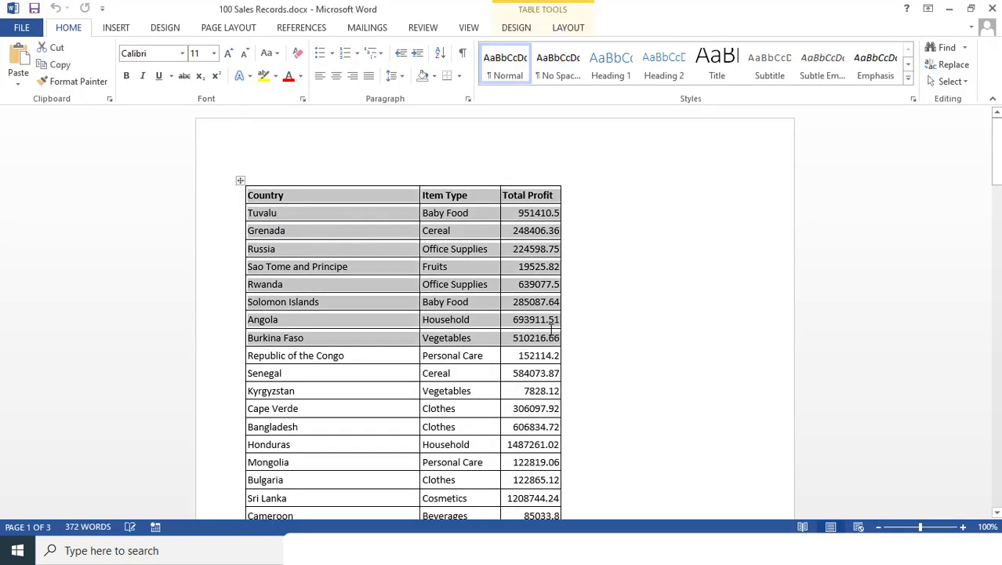
key(alt+Tab)
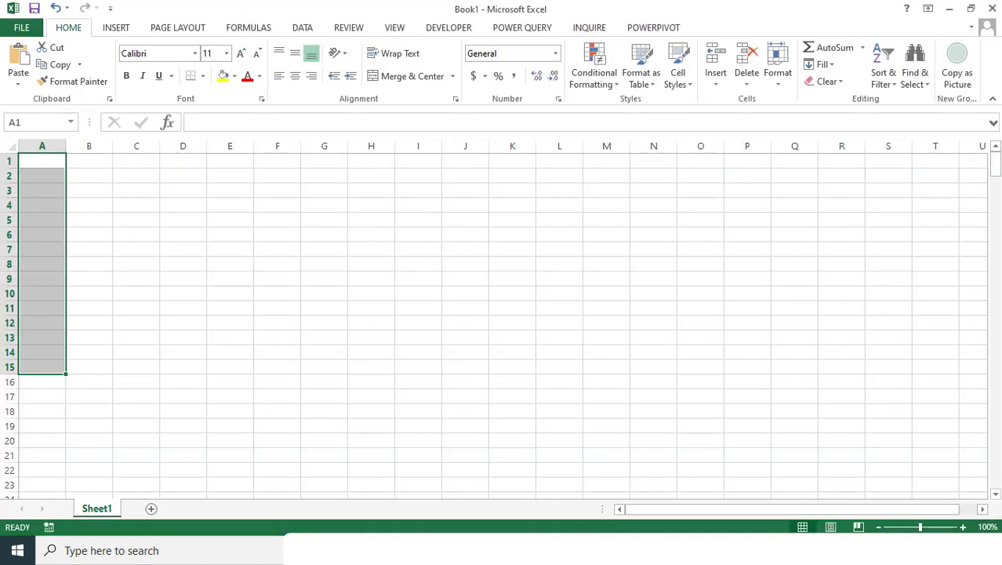
Paste the Word table at C1 and turn off Wrap Text
click(120, 160)
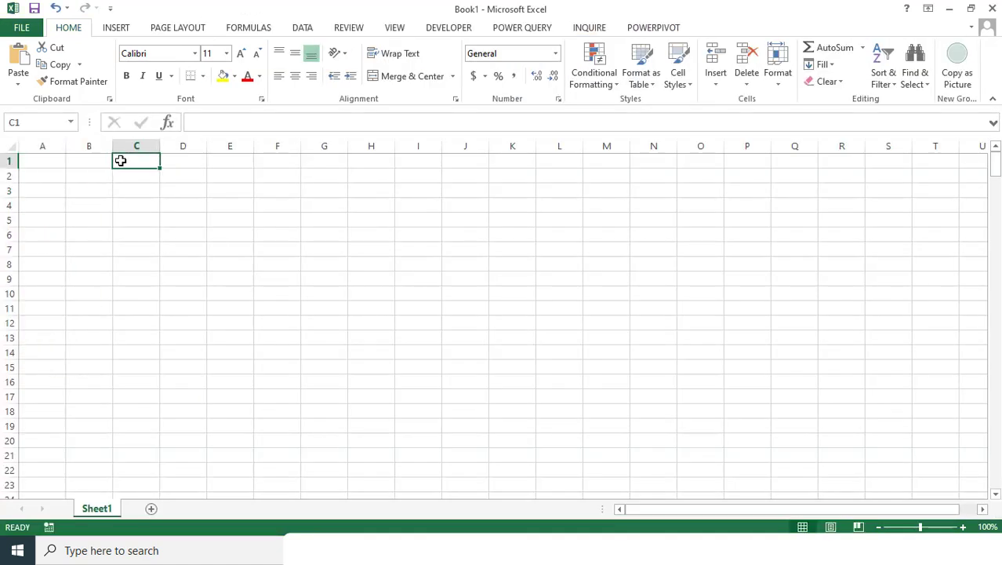
text(Country	Item Type	Total Profit Tuvalu	Baby Food	951410.5 Grenada	Cereal	248406.4 Russia	Office Supplies	224598.8 Sao Tome and Principe	Fruits	19525.82 Rwanda	Office Supplies	639077.5 Solomon Islands	Baby Food	285087.6 Angola	Household	693911.5 Burkina Faso	Vegetables	510216.7)
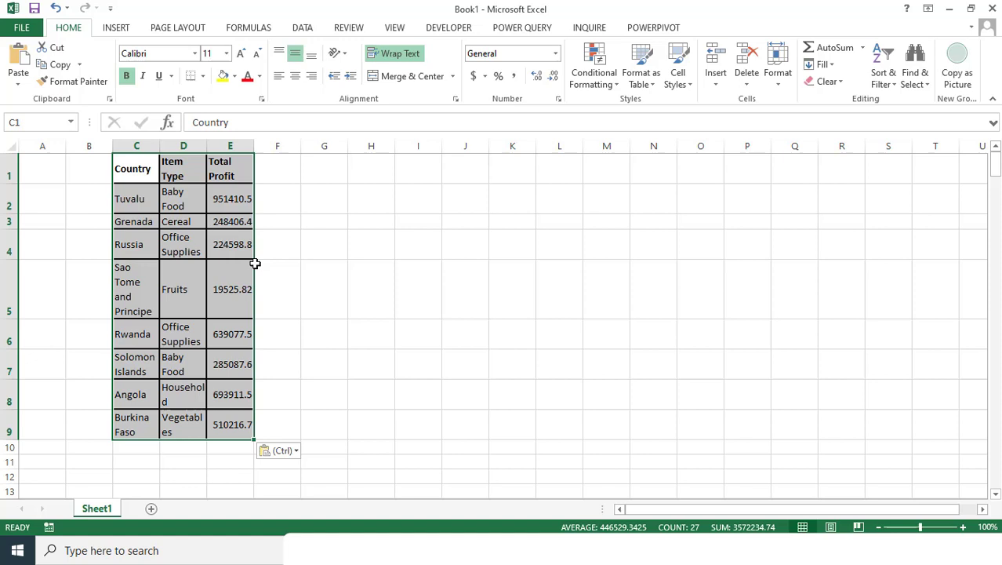
click(398, 53)
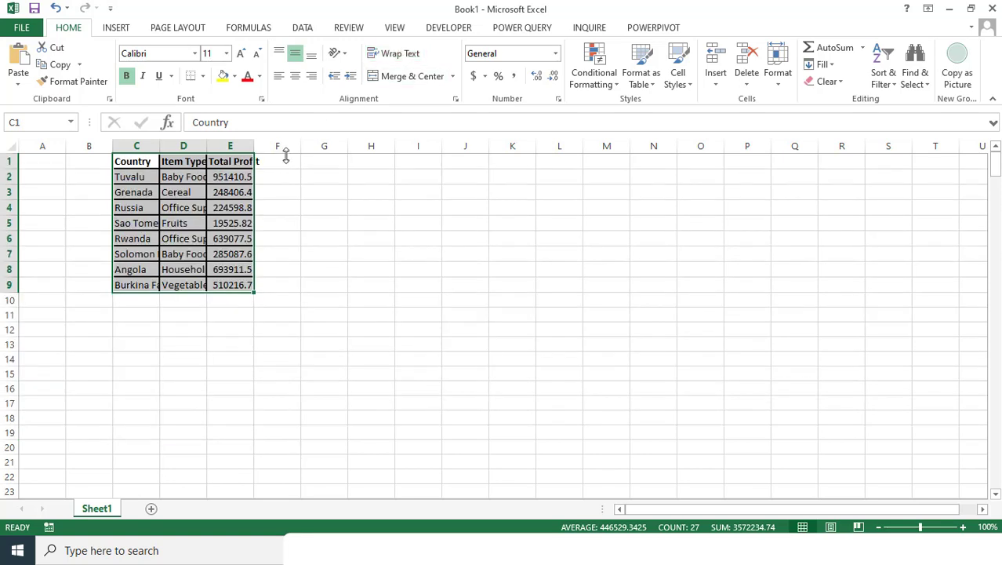
AutoFit columns C, D and E to their contents
double_click(160, 145)
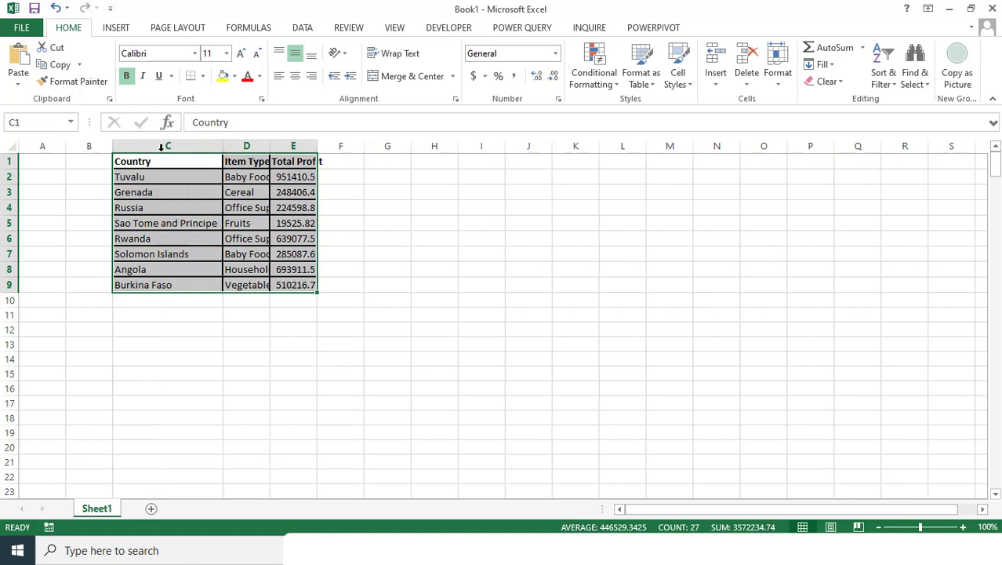
double_click(270, 146)
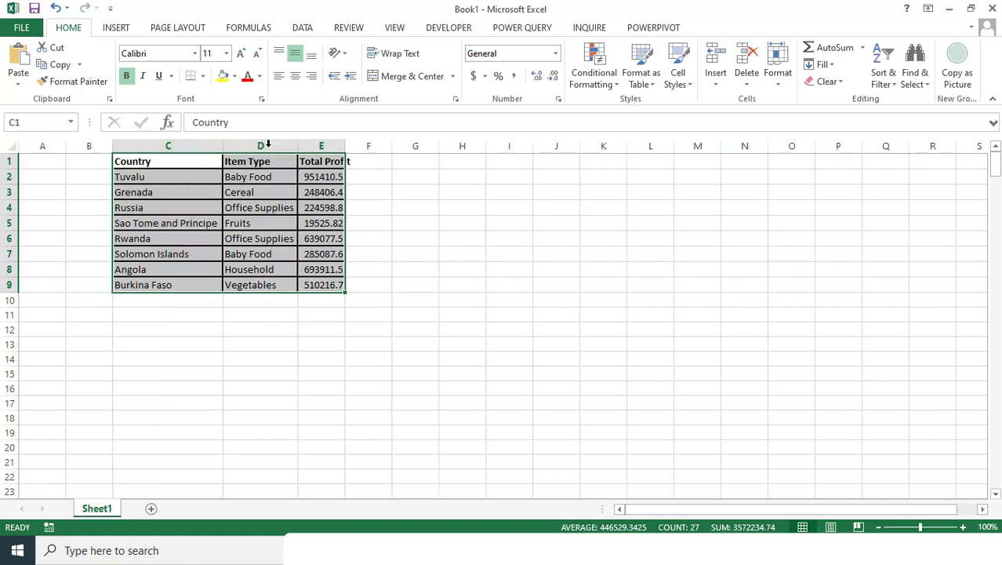
click(345, 145)
double_click(344, 145)
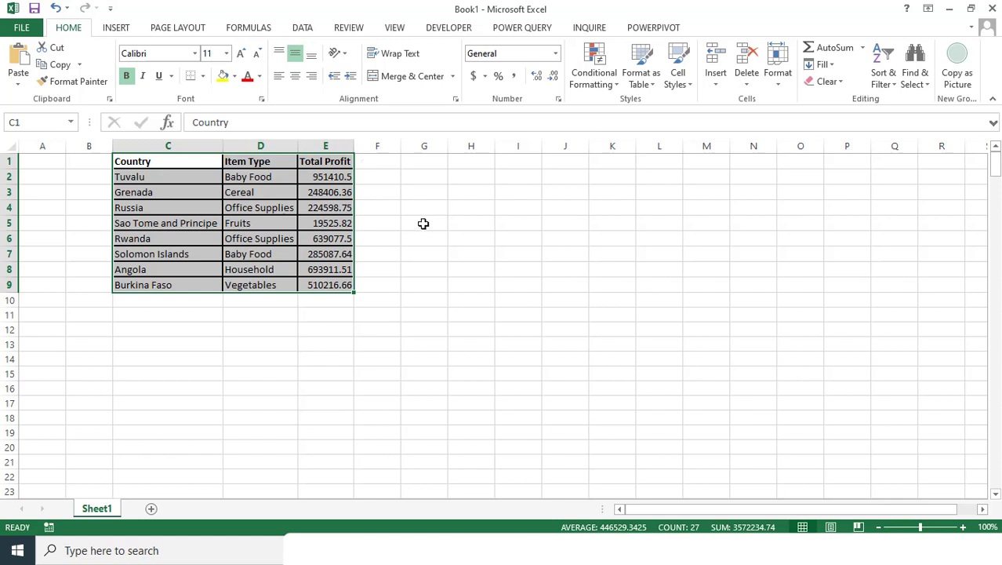